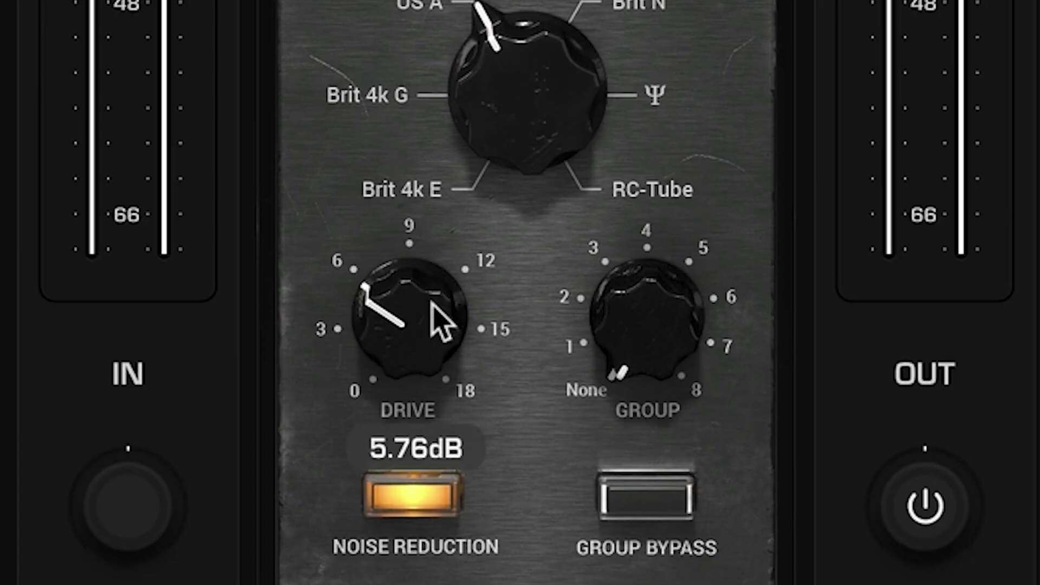
Step: Push VCC Channel drive to about 8 dB, lower Intro input, raise output, and add FG-Stress to Kick
mouse_move(437, 314)
left_mouse_down()
mouse_move(453, 268)
mouse_move(446, 233)
mouse_move(464, 264)
mouse_move(464, 252)
left_mouse_up()
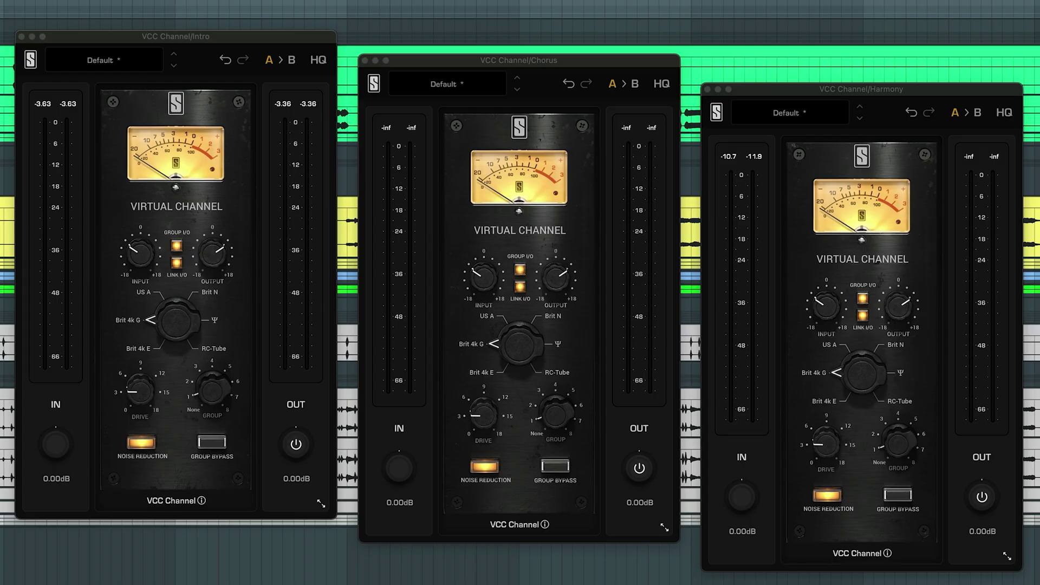
left_click(143, 258)
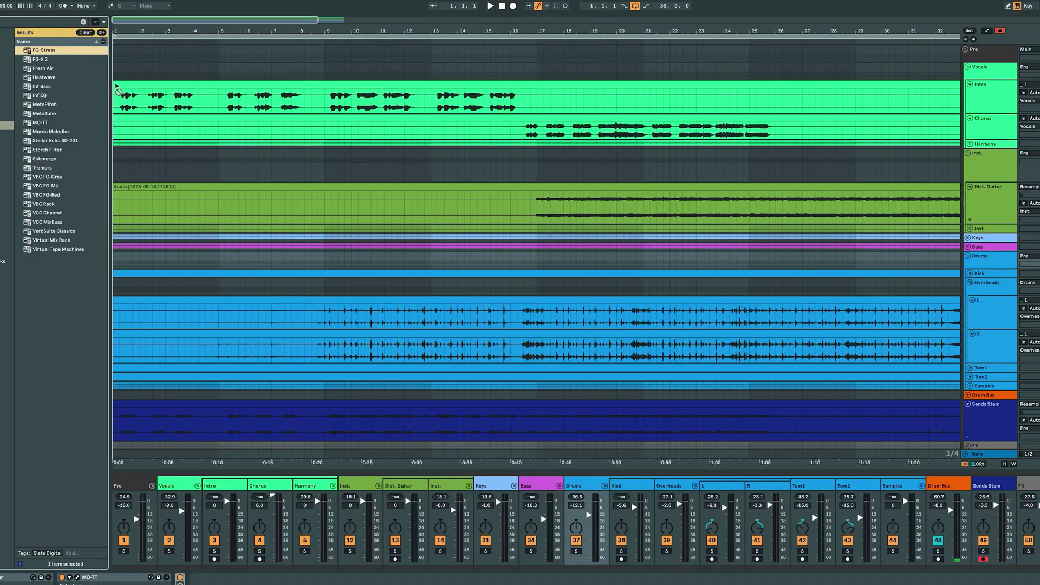
left_click_drag(241, 278, 238, 276)
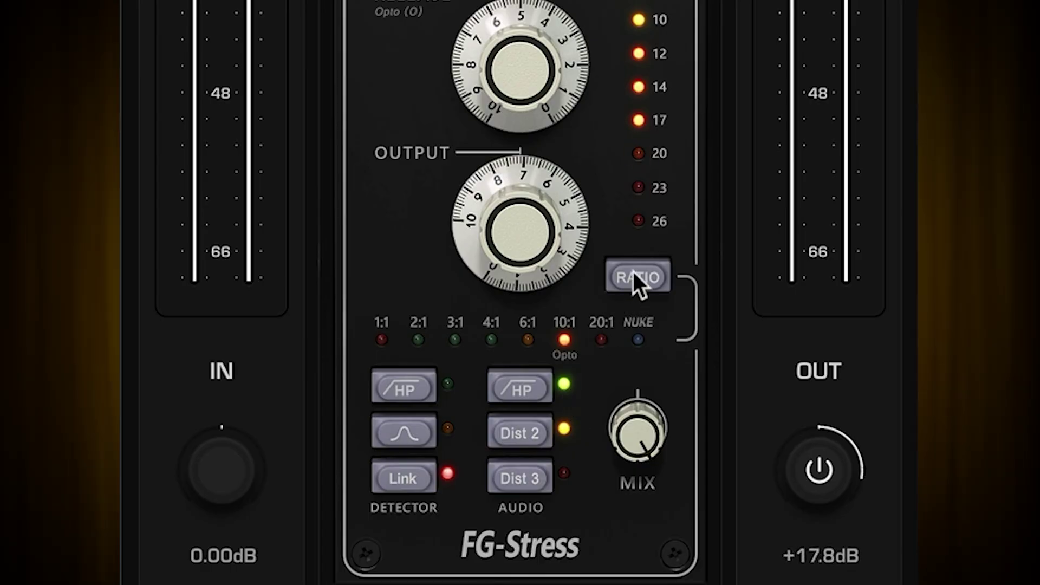
Step: Step FG-Stress to a higher compression ratio and blend its mix down to about 68%
left_click(633, 271)
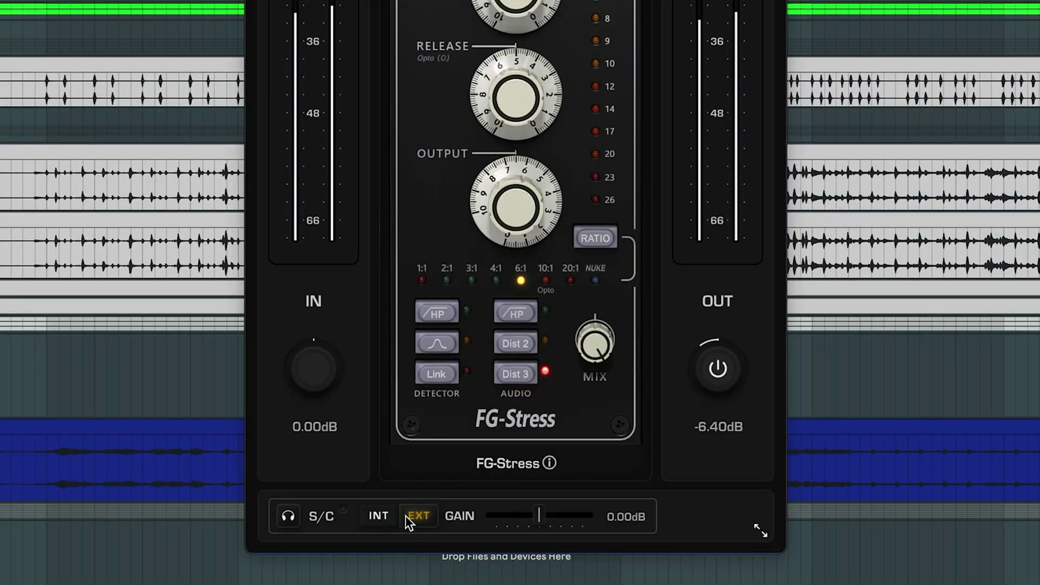
left_click_drag(595, 342, 606, 435)
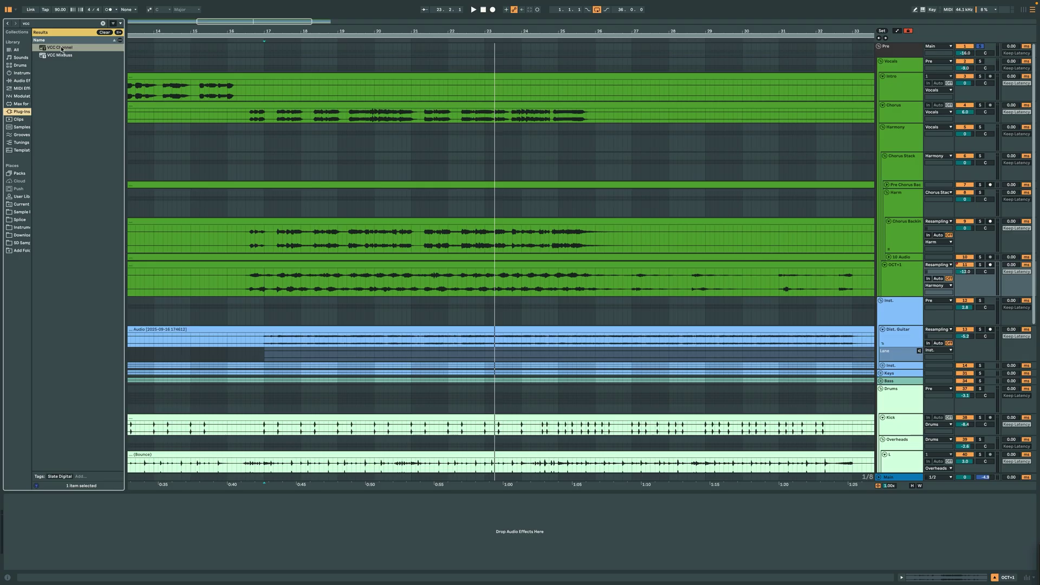
Step: Load VCC Channel onto Chorus Backing and arrange the three plugin windows side by side
double_click(90, 47)
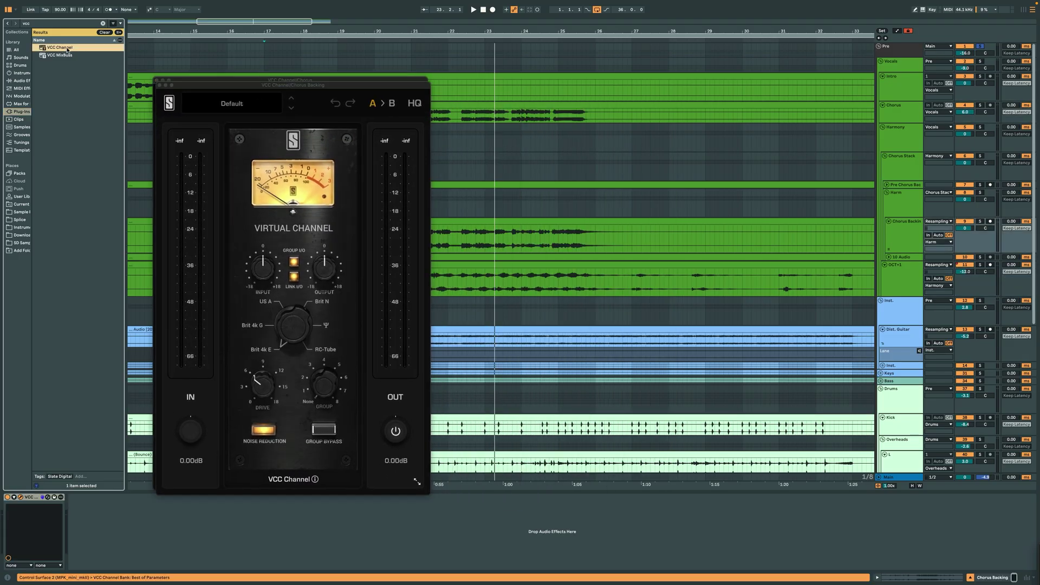
left_click_drag(333, 87, 574, 91)
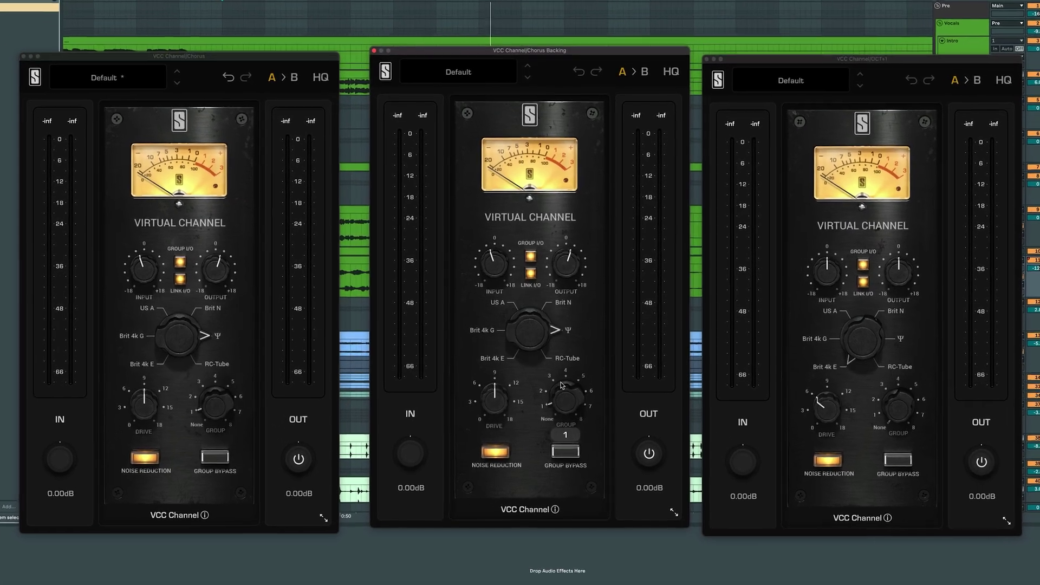
Step: Put OCT+1 in group 1, change the console type, disable group bypass, and add VCC MixBuss to Pre
left_click_drag(897, 404, 895, 392)
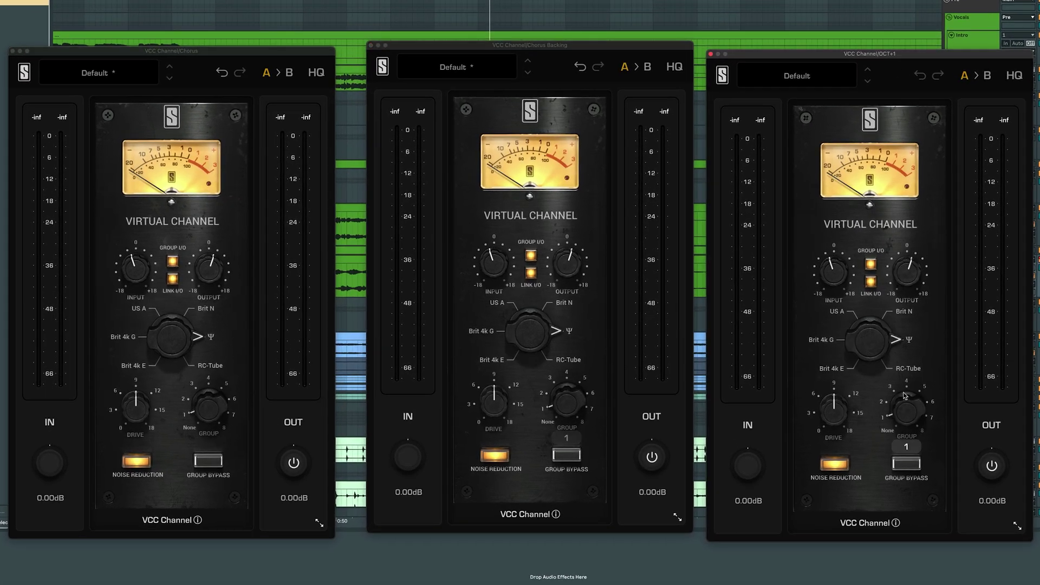
left_click_drag(164, 348, 166, 382)
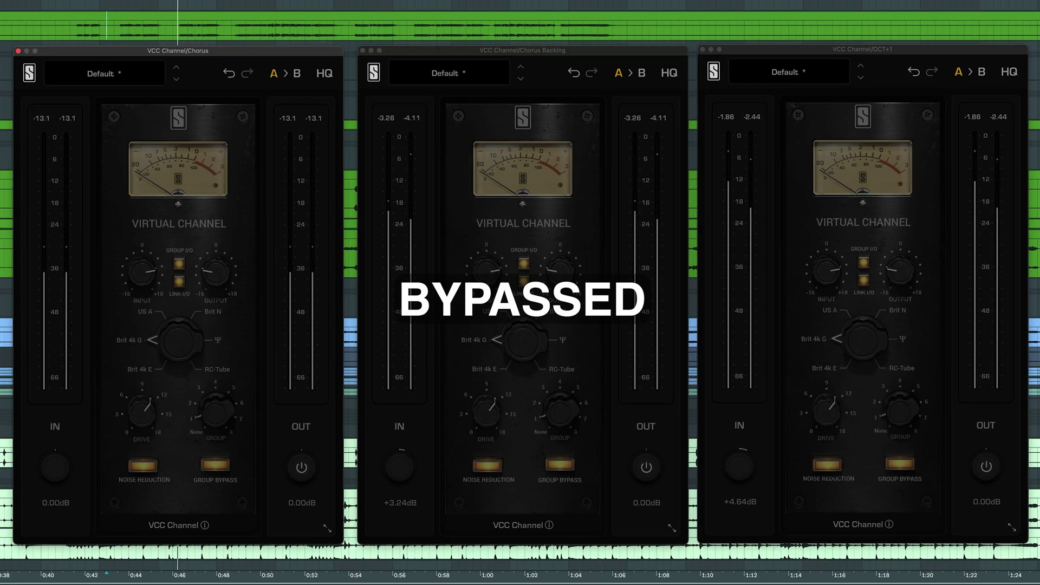
left_click(225, 466)
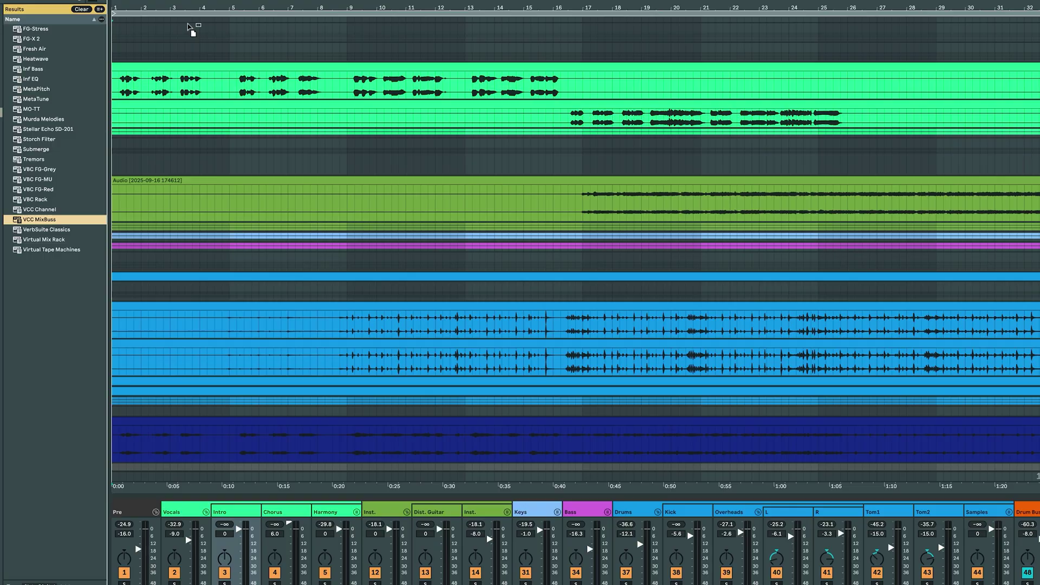
left_click_drag(192, 30, 189, 27)
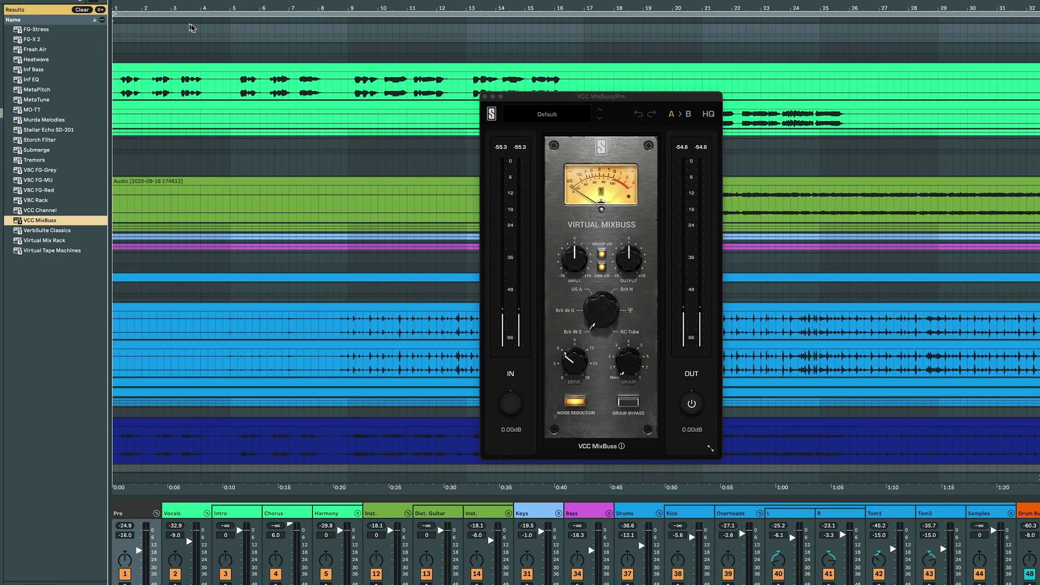